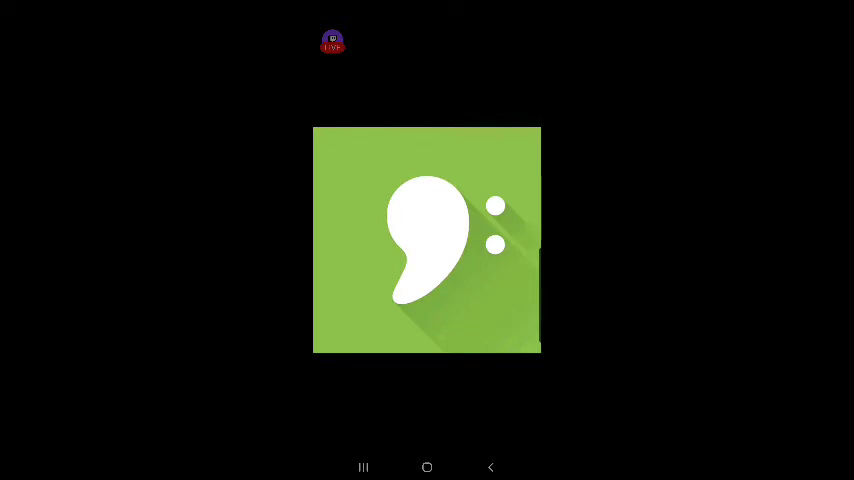
# Bring up the recent-apps overview from the stuck Perfect Ear splash screen.
pyautogui.click(363, 467)
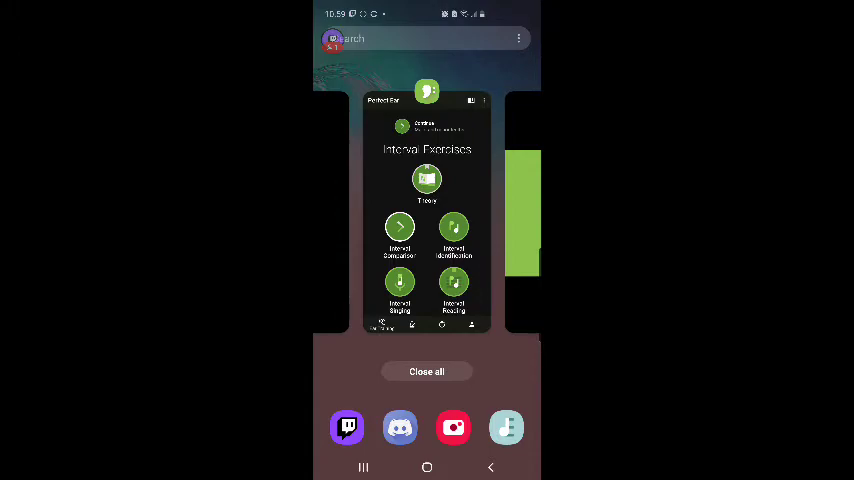
# Open Perfect Ear's Interval Comparison list, then swipe Recents over to the notes card.
pyautogui.moveTo(426, 210); pyautogui.dragTo(500, 210)
pyautogui.click(426, 210)
pyautogui.click(399, 228)
pyautogui.scroll(-1, 426, 260)
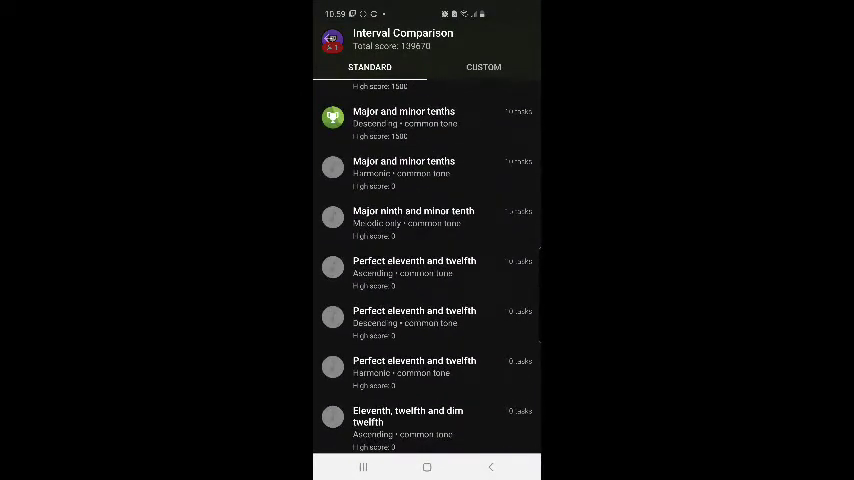
pyautogui.click(363, 467)
pyautogui.moveTo(380, 210); pyautogui.dragTo(500, 210)
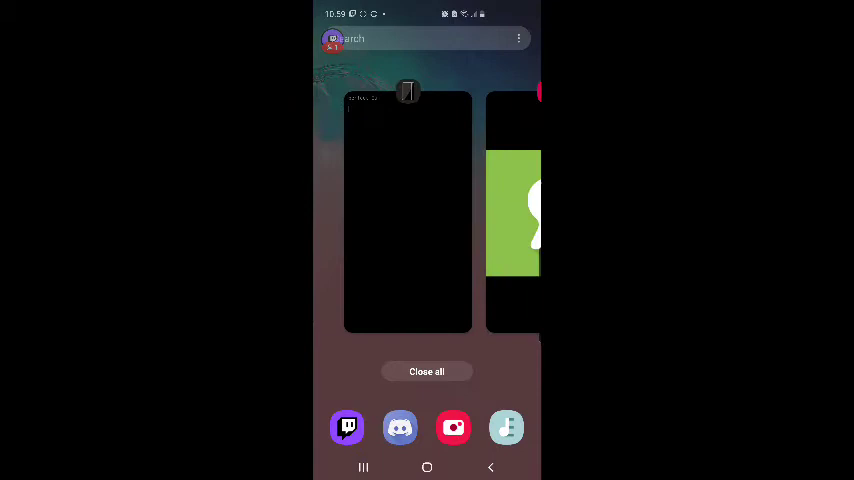
# Add 'Interval Comparison' under the Perfect Ear heading and start a new line.
pyautogui.click(407, 210)
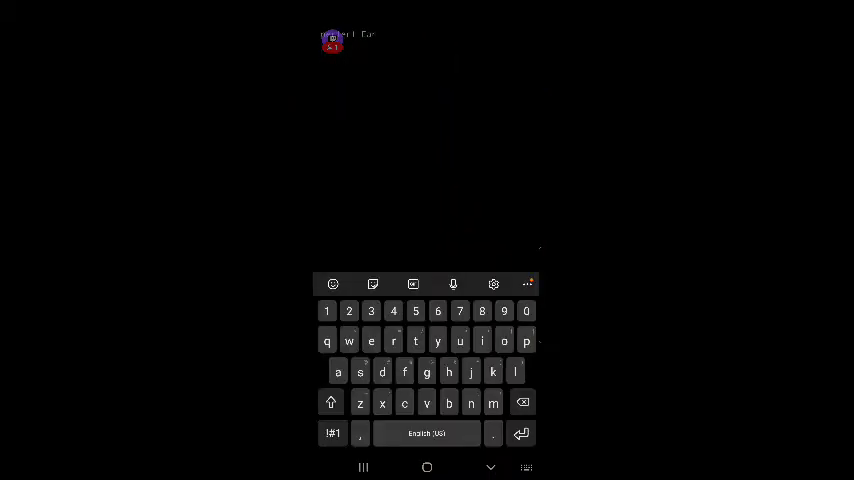
pyautogui.write('Interval')
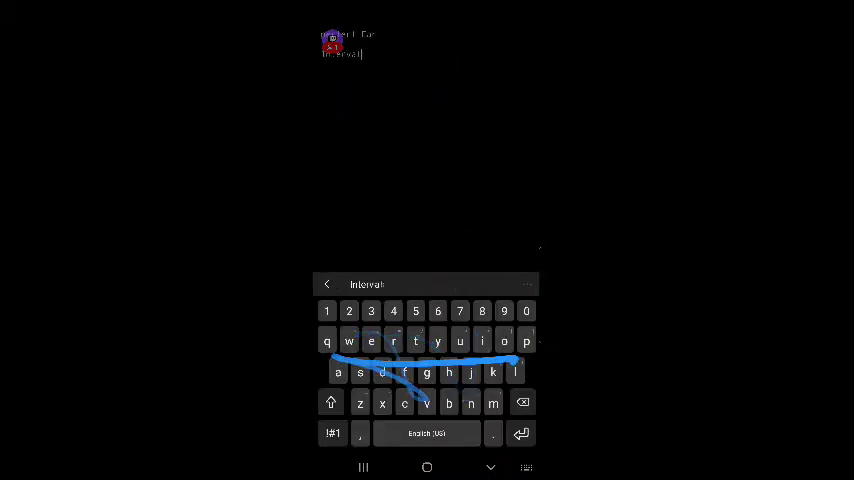
pyautogui.write(' Comparison')
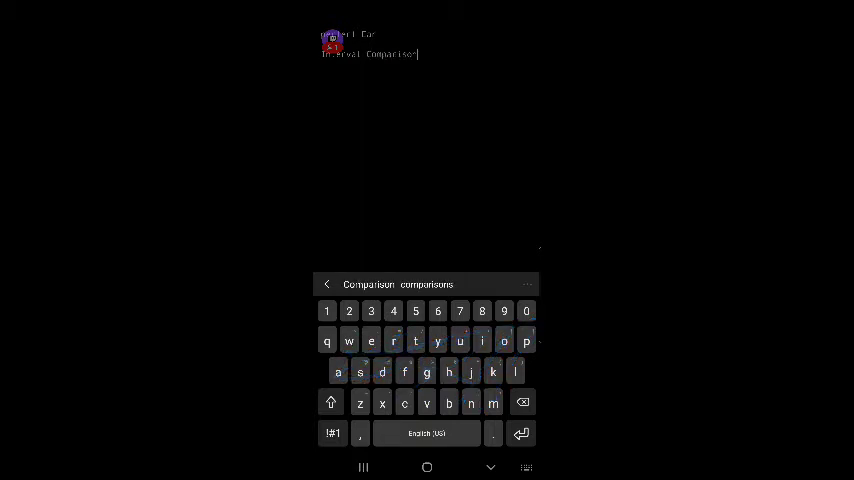
pyautogui.press('Return')
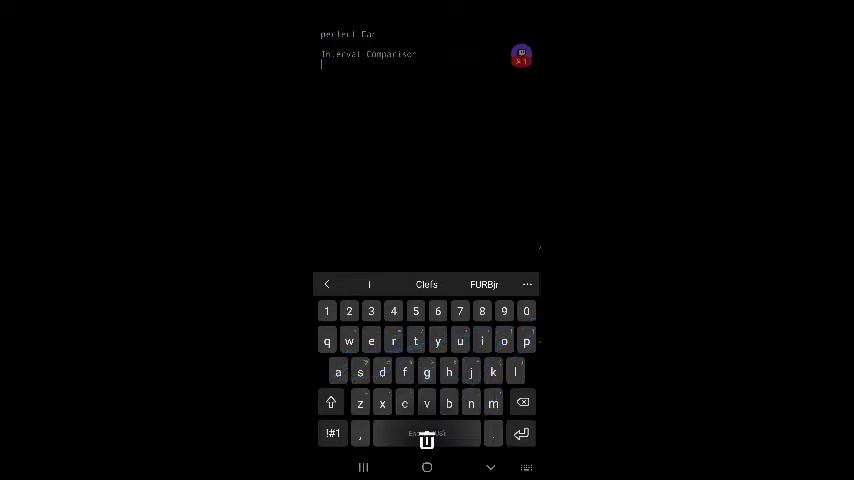
pyautogui.click(363, 467)
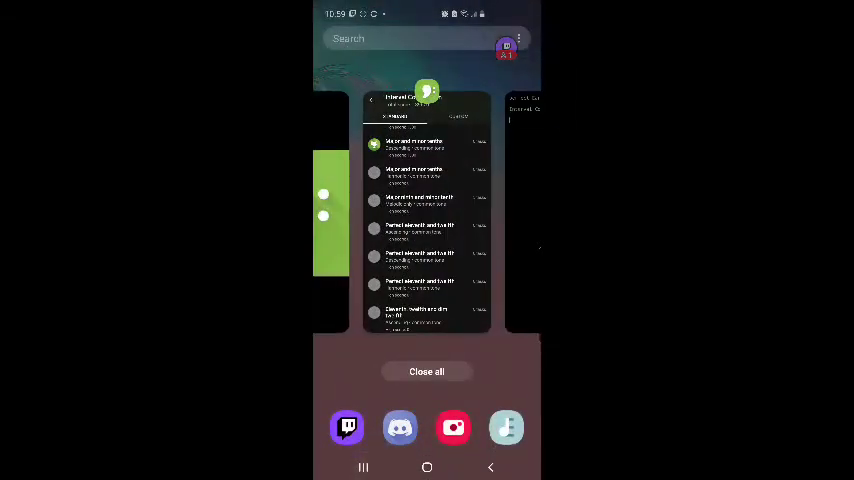
pyautogui.click(522, 210)
# Write 'major and minor rearranding tenths', correcting the mistyped letters.
pyautogui.moveTo(493, 403)
pyautogui.mouseDown()
pyautogui.moveTo(427, 375)
pyautogui.moveTo(393, 341)
pyautogui.mouseUp()
pyautogui.moveTo(337, 372); pyautogui.dragTo(382, 372)
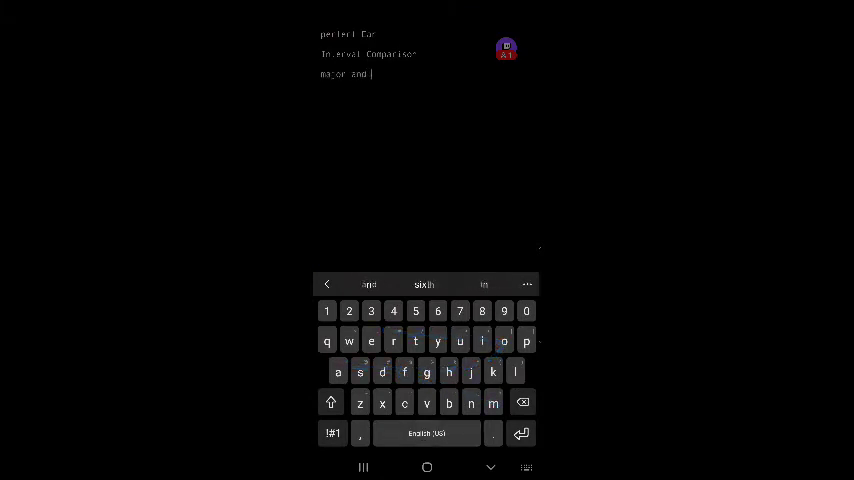
pyautogui.moveTo(493, 403)
pyautogui.mouseDown()
pyautogui.moveTo(393, 341)
pyautogui.moveTo(449, 403)
pyautogui.mouseUp()
pyautogui.write('minor rearranding m')
pyautogui.moveTo(393, 341); pyautogui.dragTo(449, 372)
pyautogui.click(493, 403)
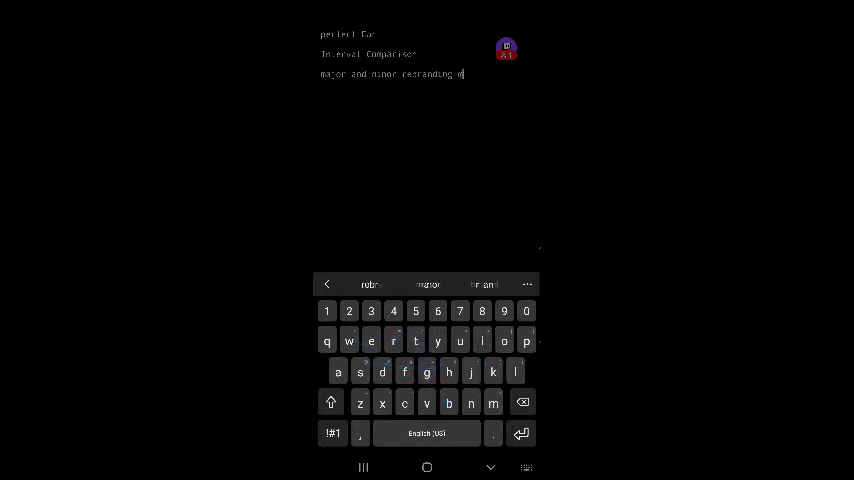
pyautogui.click(393, 341)
pyautogui.press('BackSpace')
pyautogui.moveTo(393, 341)
pyautogui.mouseDown()
pyautogui.moveTo(370, 345)
pyautogui.moveTo(382, 372)
pyautogui.mouseUp()
pyautogui.press('BackSpace')
pyautogui.press('BackSpace')
pyautogui.press('BackSpace')
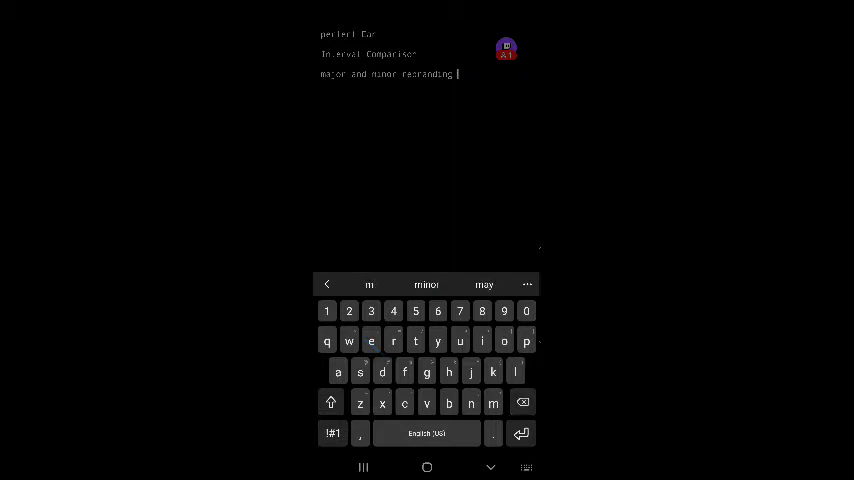
pyautogui.write('ne')
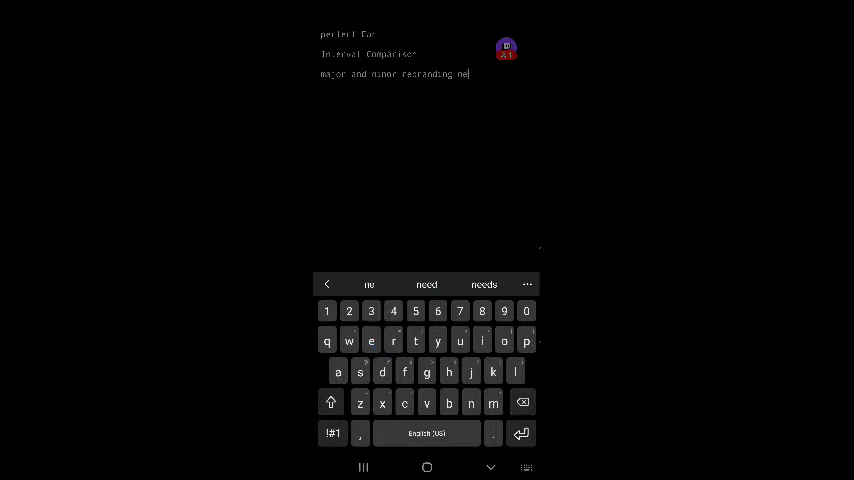
pyautogui.write('d')
pyautogui.press('BackSpace')
pyautogui.press('BackSpace')
pyautogui.press('BackSpace')
pyautogui.write('ren')
pyautogui.write('ths')
# Start a new line below the tenths line and write 'harmonic'.
pyautogui.press('Return')
pyautogui.click(363, 467)
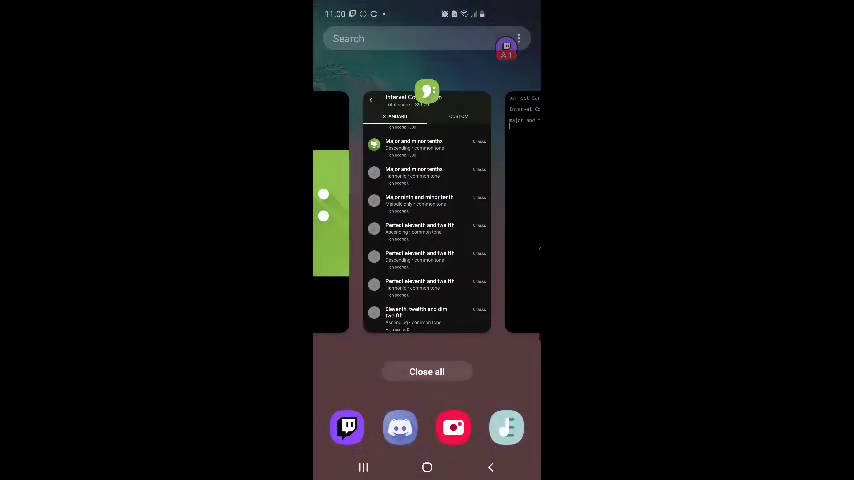
pyautogui.click(523, 210)
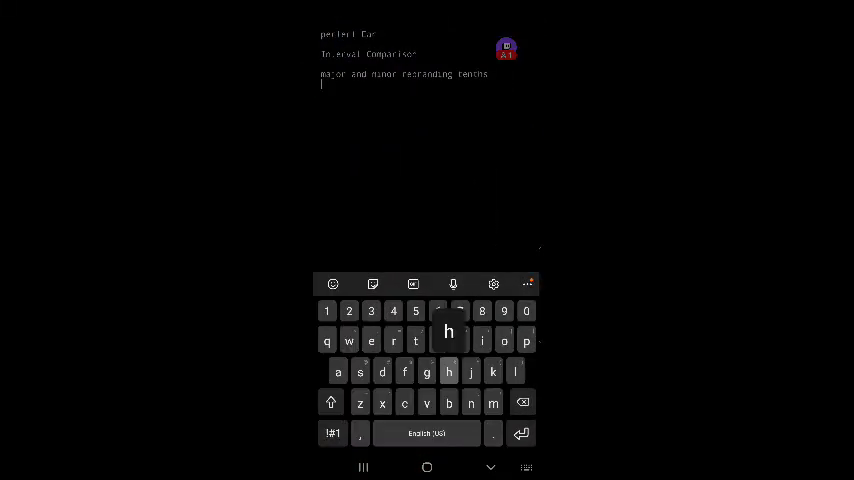
pyautogui.moveTo(448, 372)
pyautogui.mouseDown()
pyautogui.moveTo(393, 342)
pyautogui.moveTo(404, 403)
pyautogui.mouseUp()
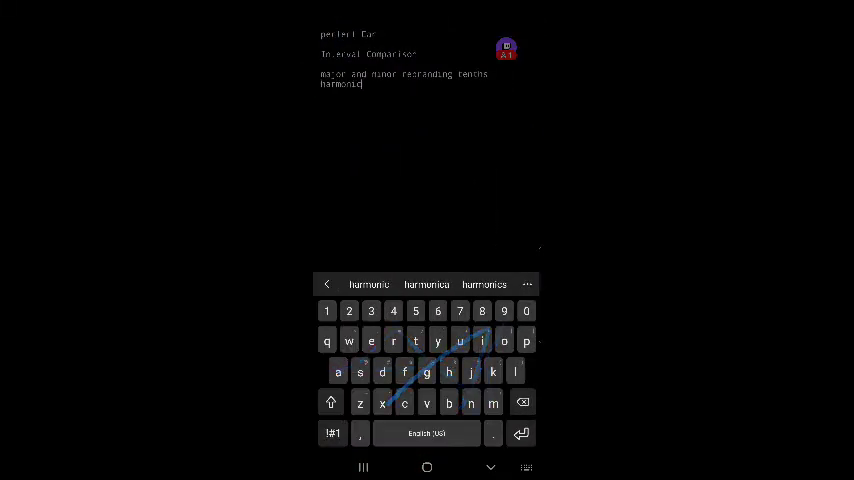
# Add 'common tone' after harmonic and begin a fresh line.
pyautogui.click(363, 467)
pyautogui.moveTo(380, 210); pyautogui.dragTo(440, 210)
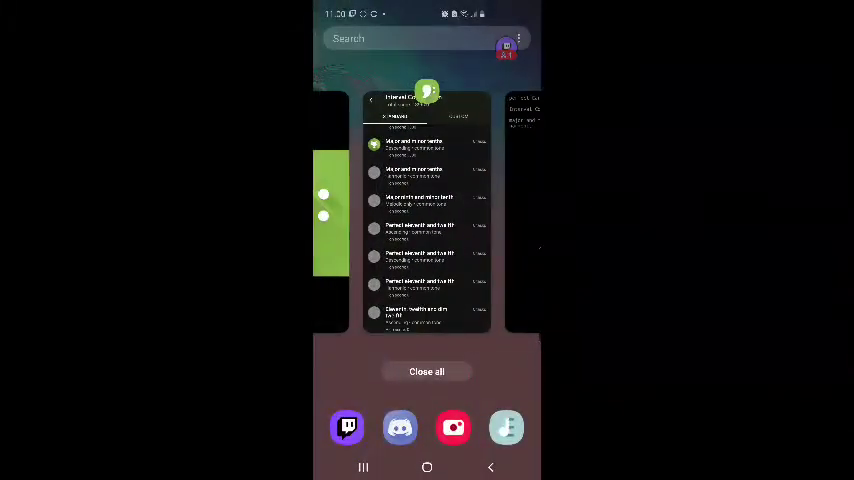
pyautogui.click(523, 210)
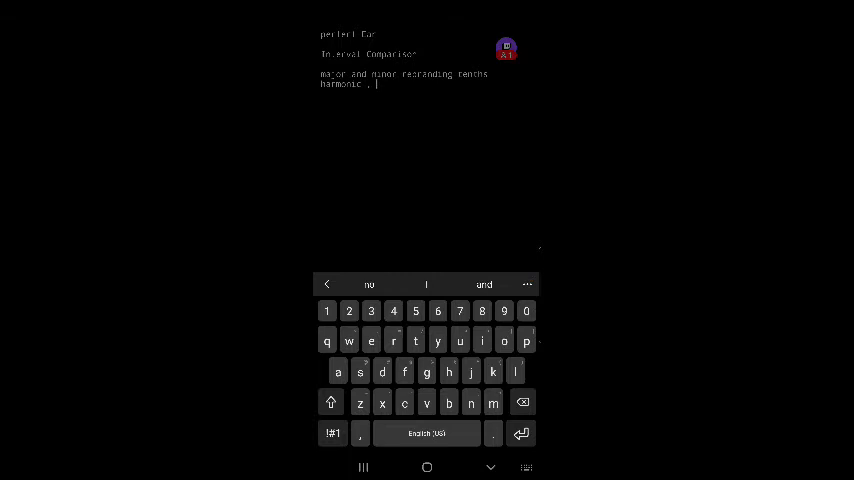
pyautogui.moveTo(404, 403)
pyautogui.mouseDown()
pyautogui.moveTo(504, 341)
pyautogui.moveTo(470, 403)
pyautogui.mouseUp()
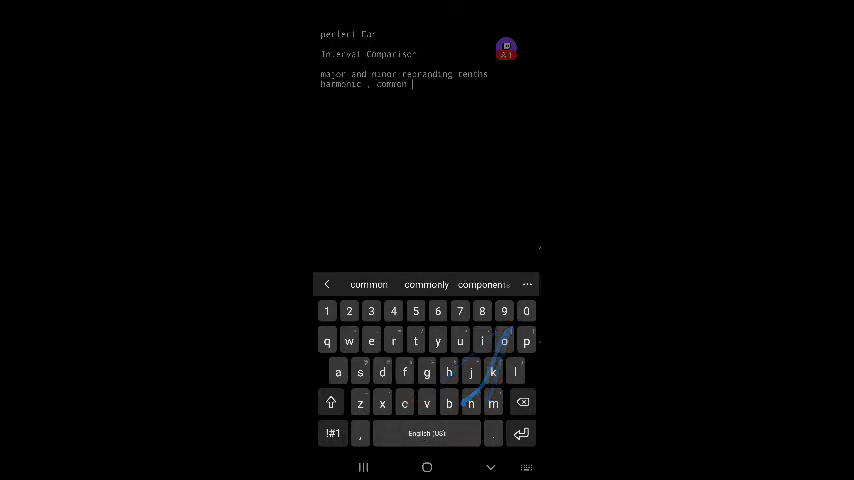
pyautogui.moveTo(415, 341); pyautogui.dragTo(371, 341)
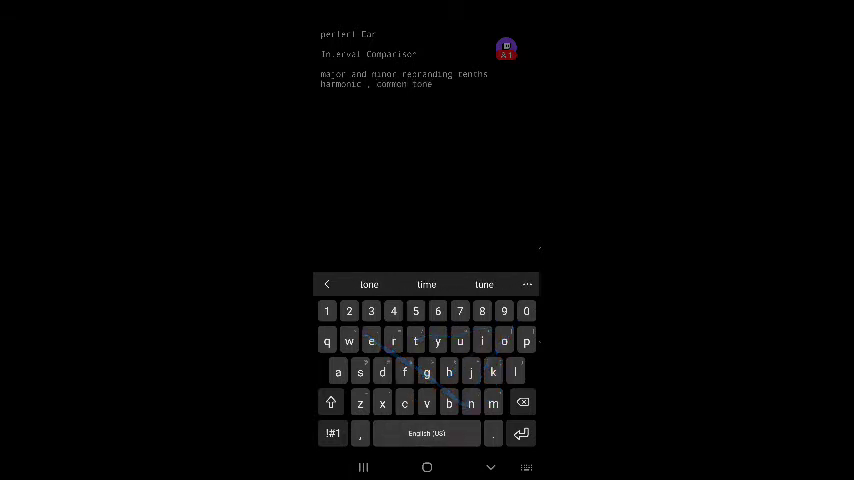
pyautogui.click(521, 433)
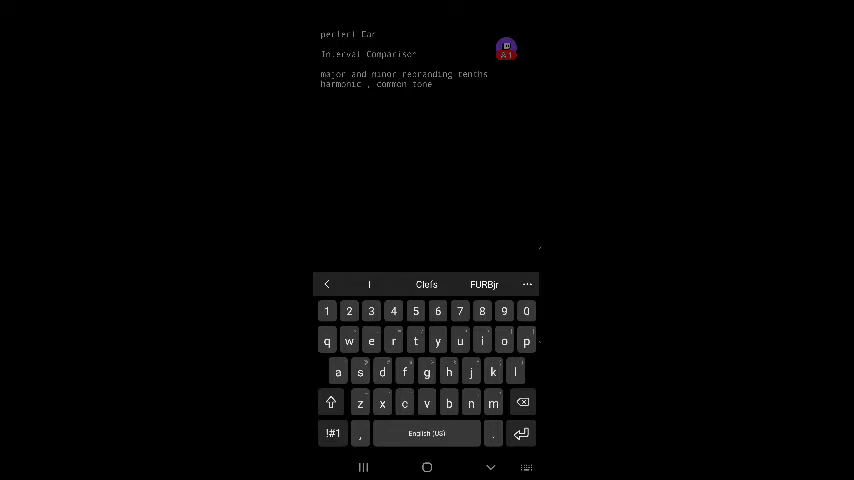
pyautogui.click(363, 467)
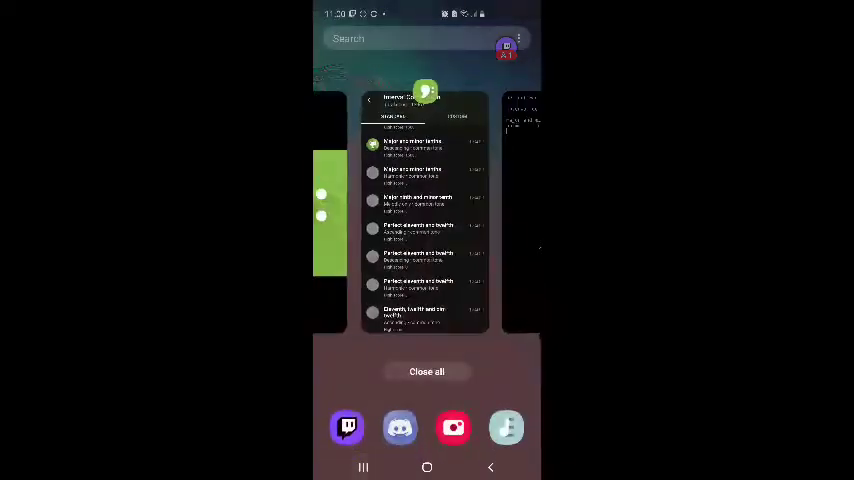
# Start the harmonic major and minor tenths exercise and answer First for questions 1–2.
pyautogui.click(426, 210)
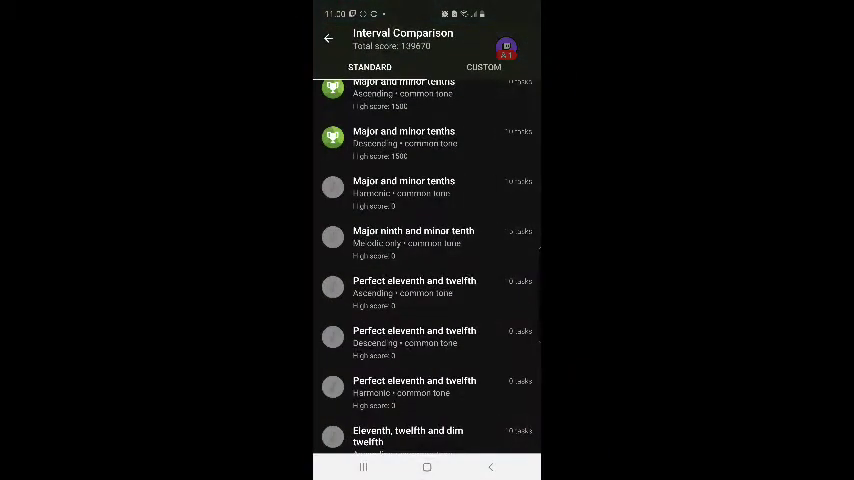
pyautogui.click(426, 145)
pyautogui.click(426, 372)
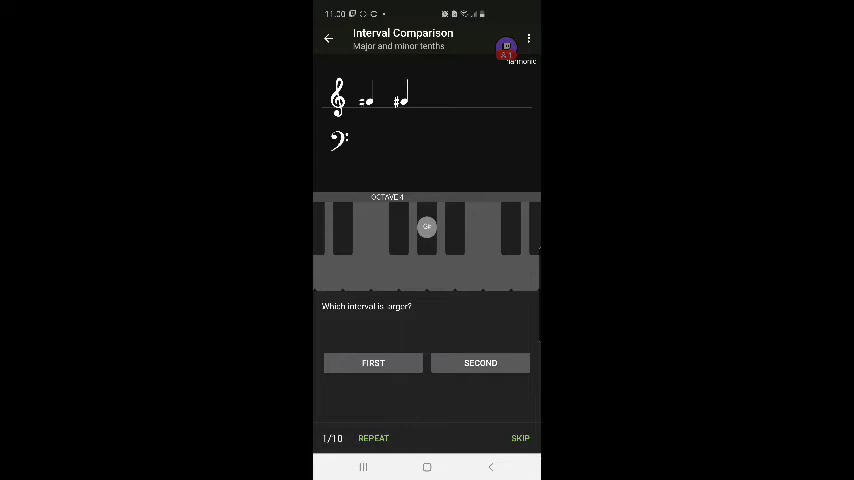
pyautogui.click(373, 363)
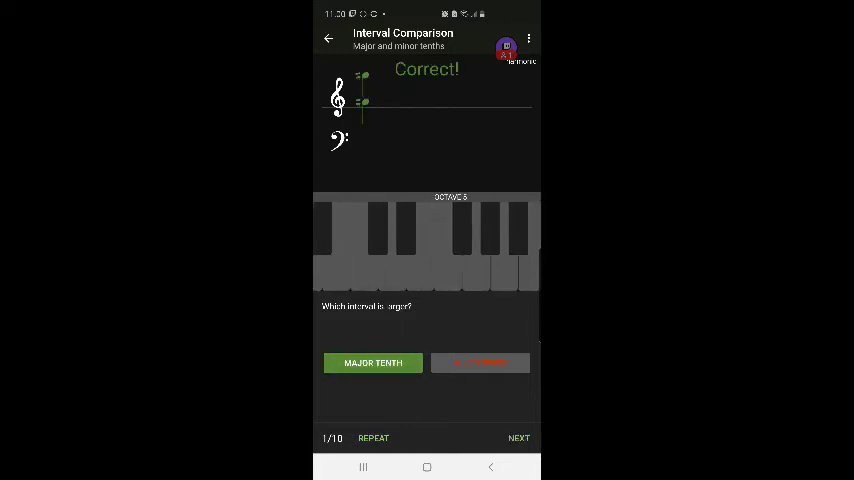
pyautogui.click(519, 437)
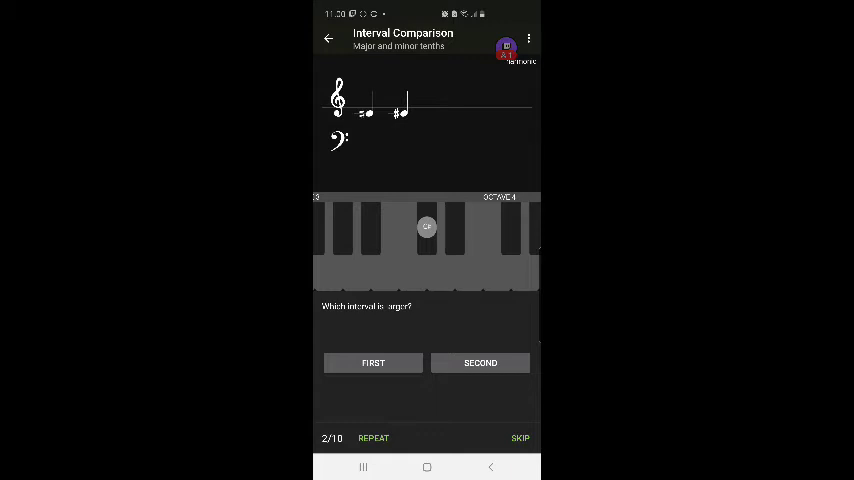
pyautogui.click(373, 363)
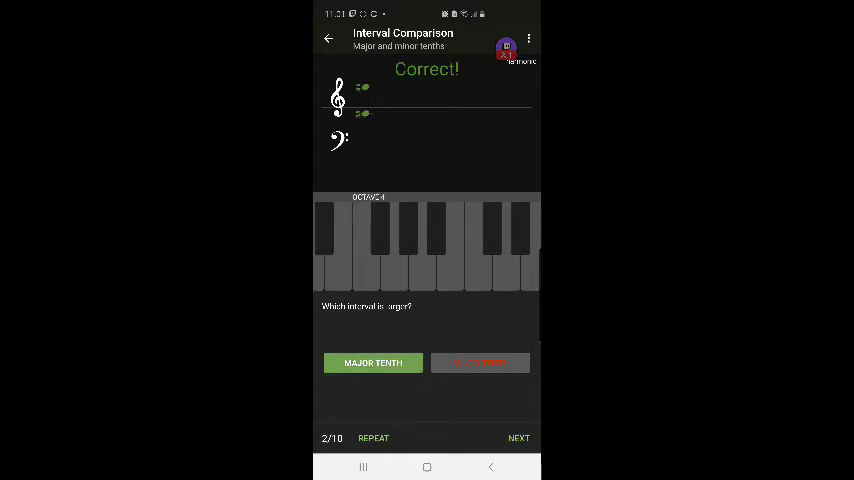
pyautogui.click(519, 437)
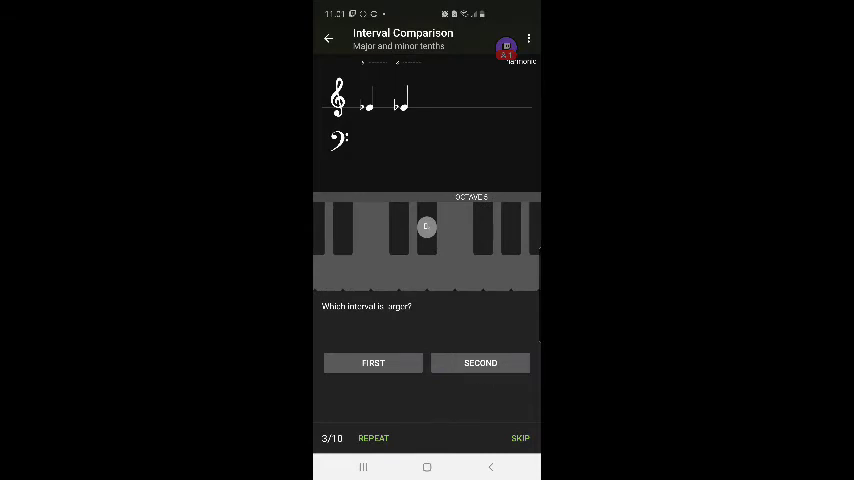
# Answer Second for question 3 and First for questions 4–6.
pyautogui.click(480, 363)
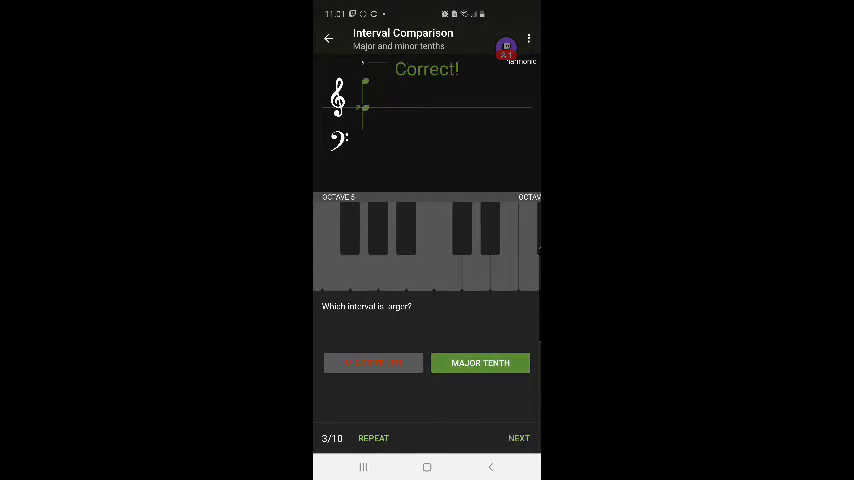
pyautogui.click(519, 437)
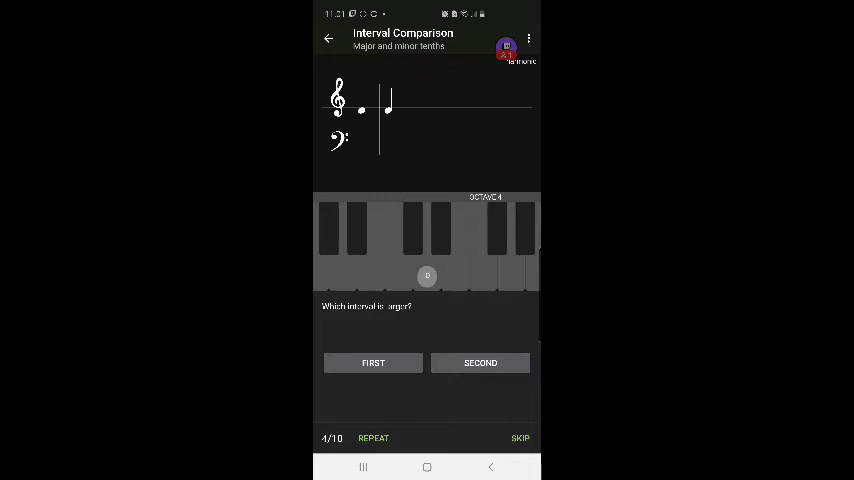
pyautogui.click(373, 363)
pyautogui.click(519, 437)
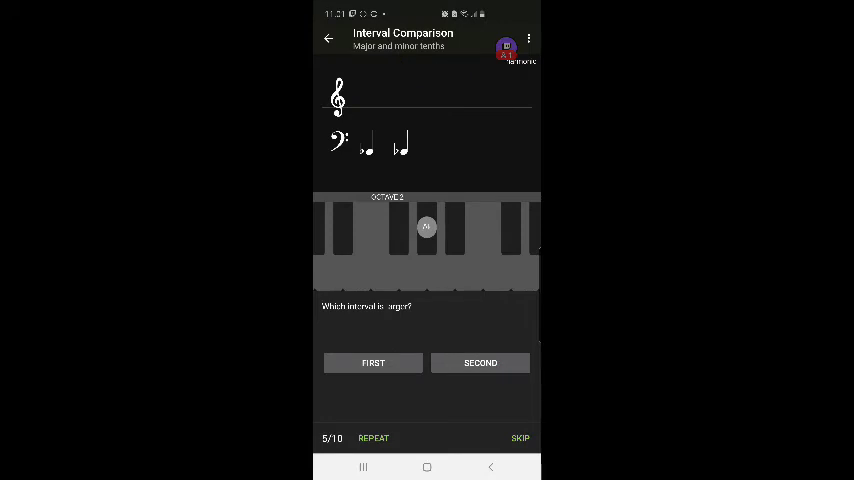
pyautogui.click(373, 363)
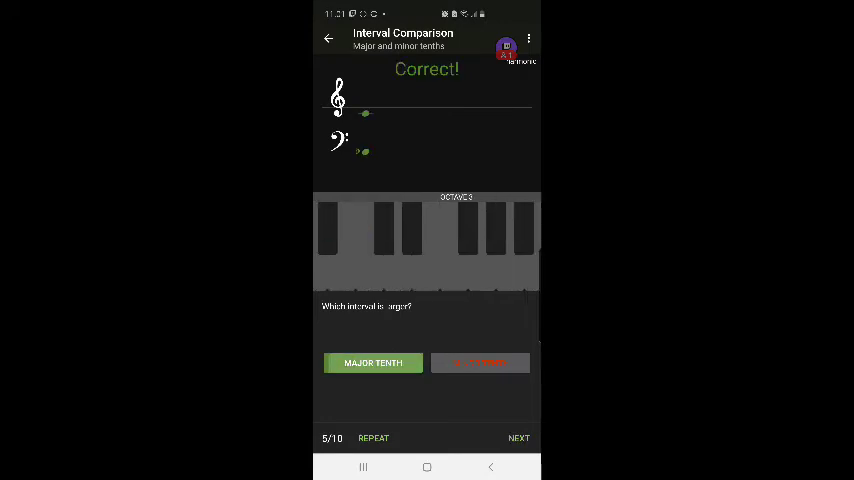
pyautogui.click(519, 437)
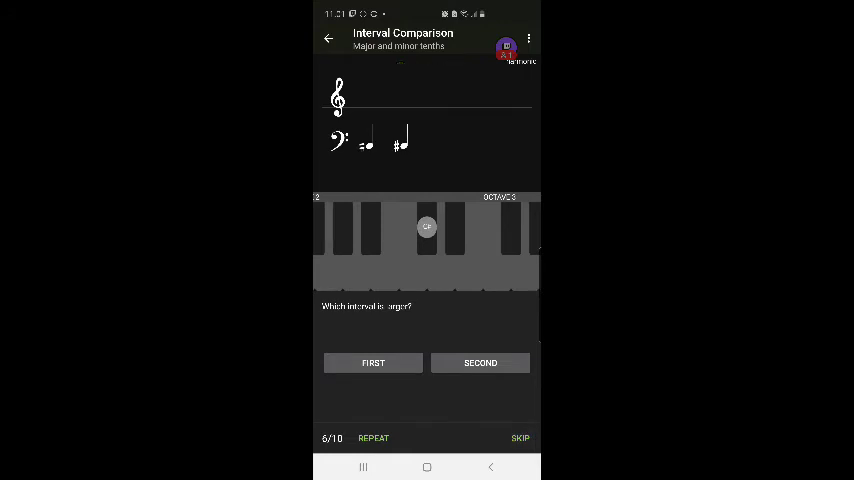
pyautogui.click(373, 363)
pyautogui.click(519, 437)
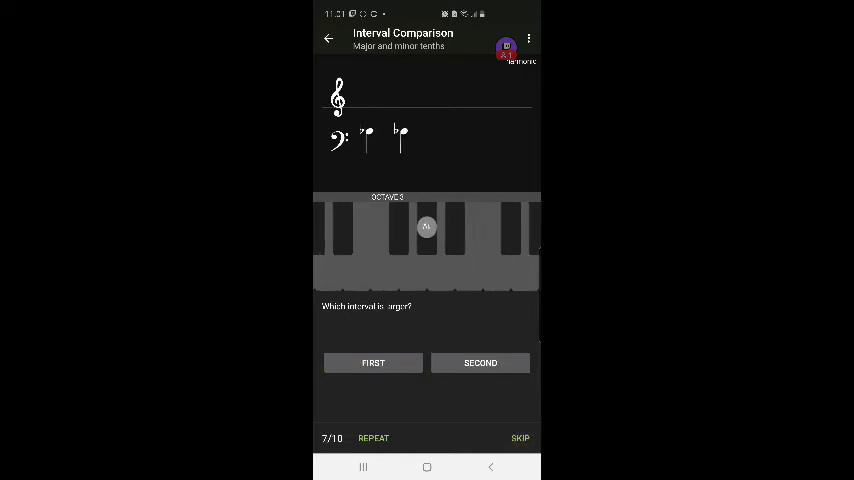
# Answer questions 7–10 (Second, Second, First, Second) to reach the 100% results.
pyautogui.click(480, 363)
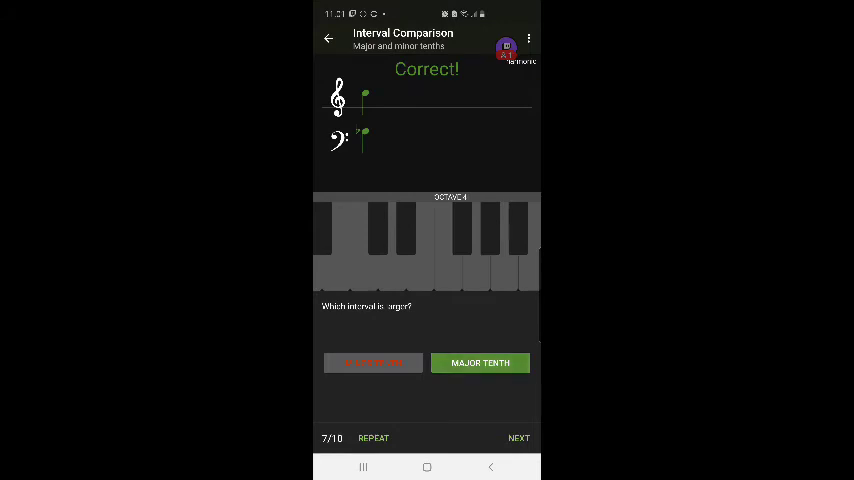
pyautogui.click(519, 437)
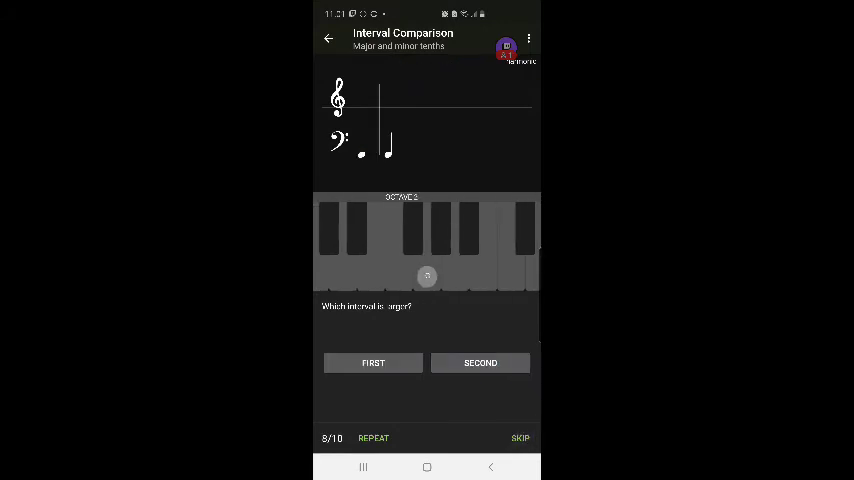
pyautogui.click(480, 363)
pyautogui.click(519, 437)
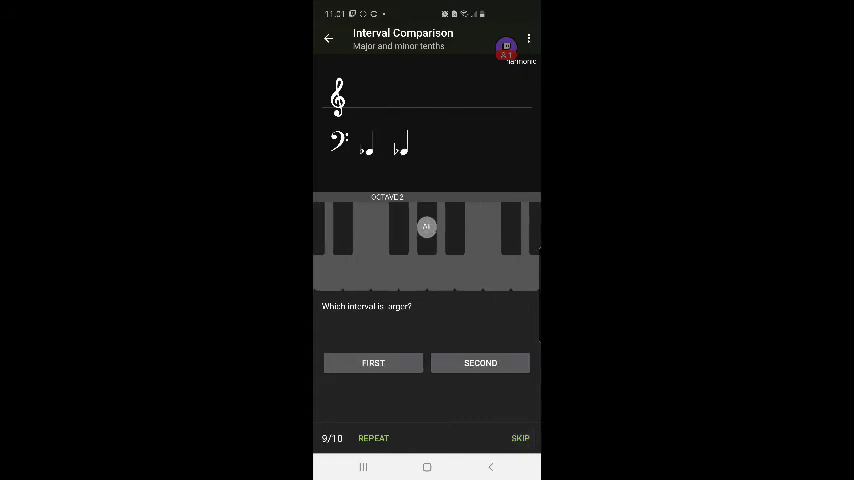
pyautogui.click(373, 363)
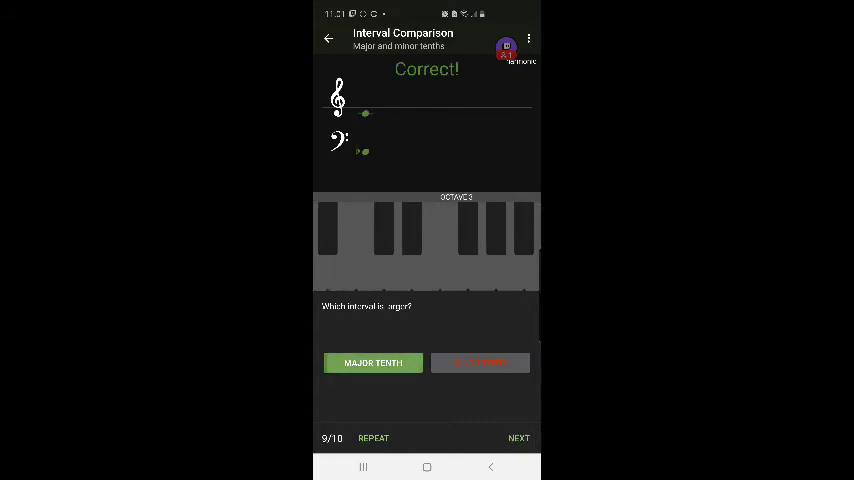
pyautogui.click(519, 437)
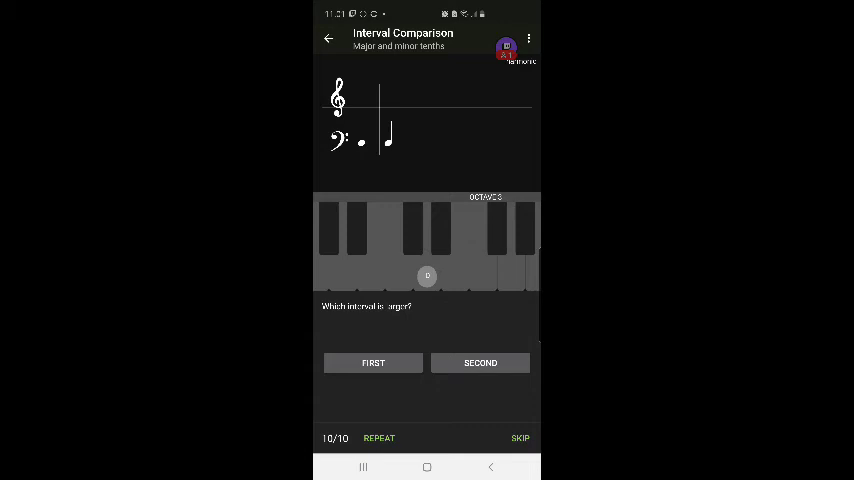
pyautogui.click(480, 363)
pyautogui.click(519, 437)
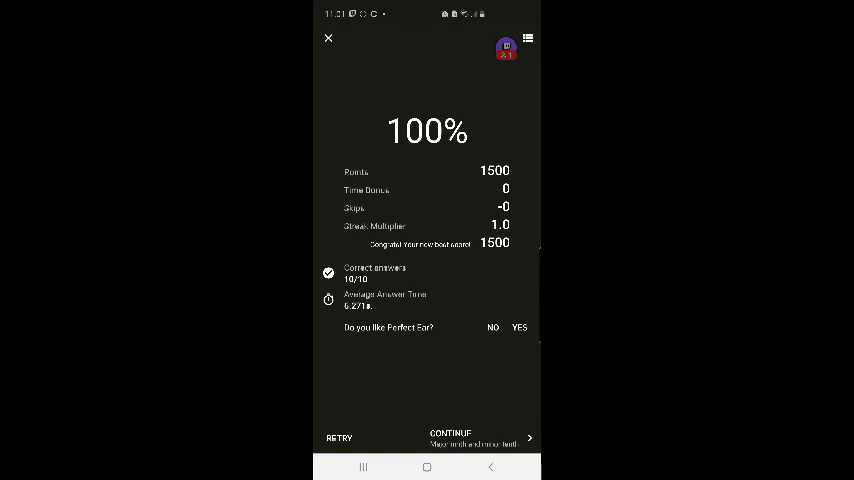
# Add the line 'attempt 1: 100%' to the note.
pyautogui.click(363, 467)
pyautogui.click(420, 200)
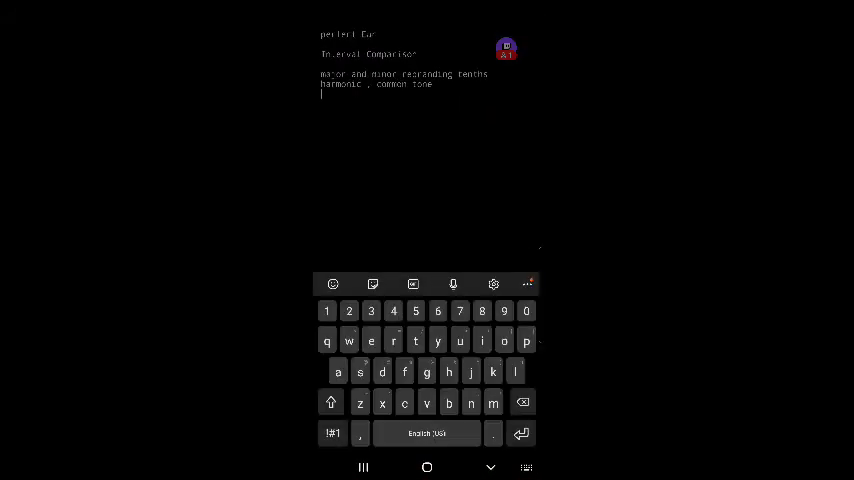
pyautogui.write('attempt')
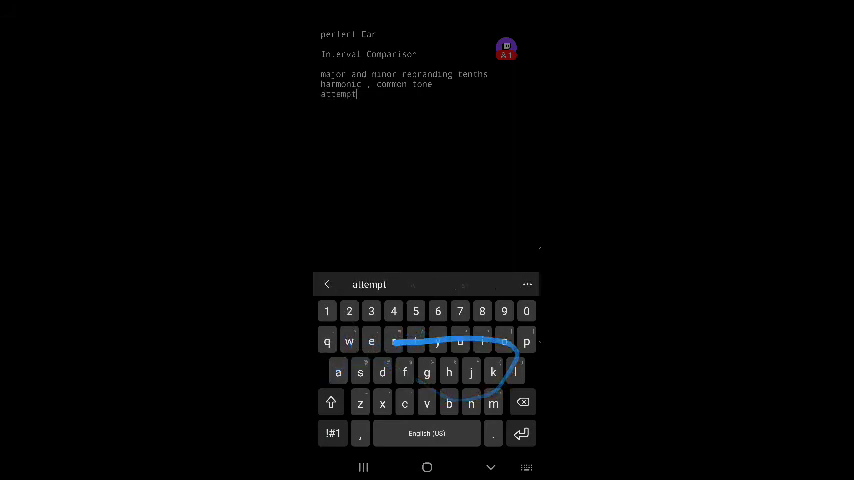
pyautogui.click(332, 433)
pyautogui.write('2')
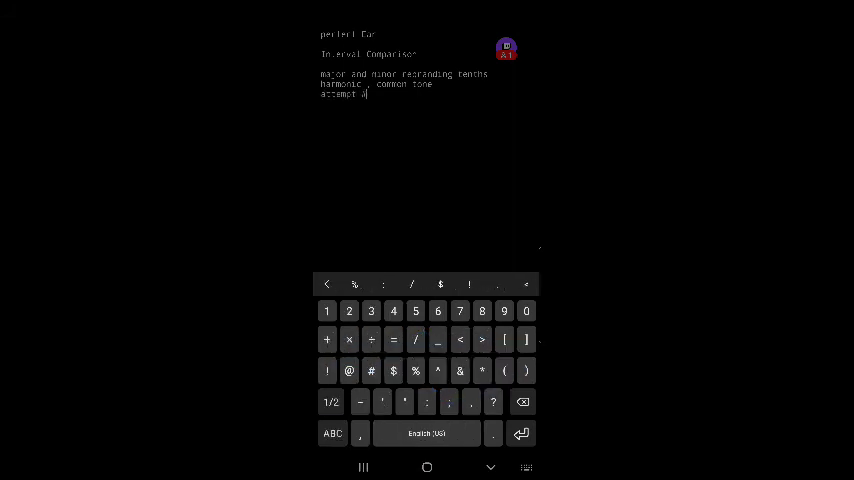
pyautogui.write(')')
pyautogui.click(332, 433)
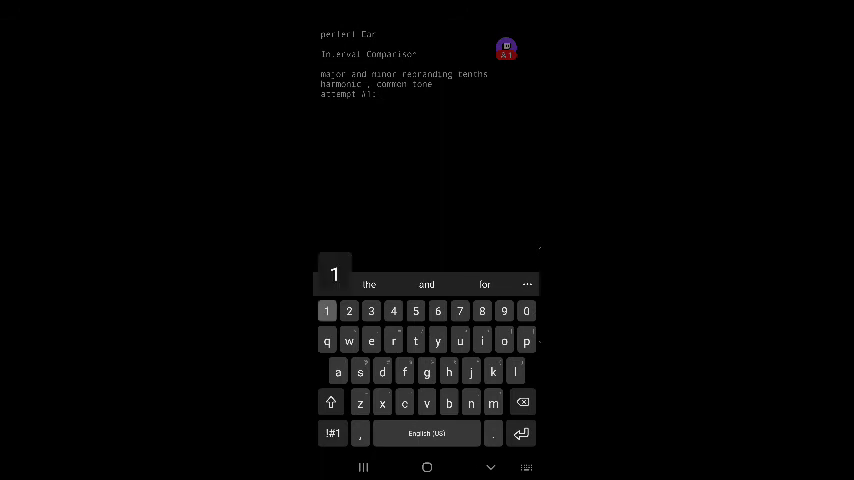
pyautogui.write(' 100')
pyautogui.click(332, 433)
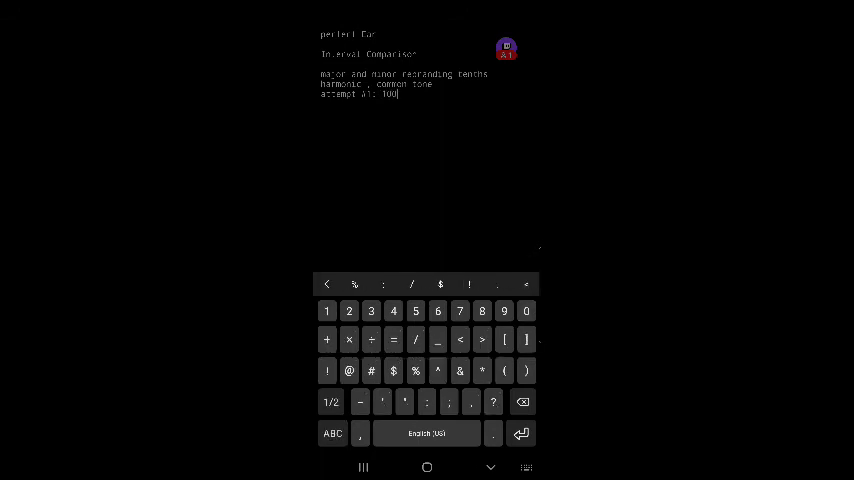
pyautogui.write('%')
pyautogui.click(332, 433)
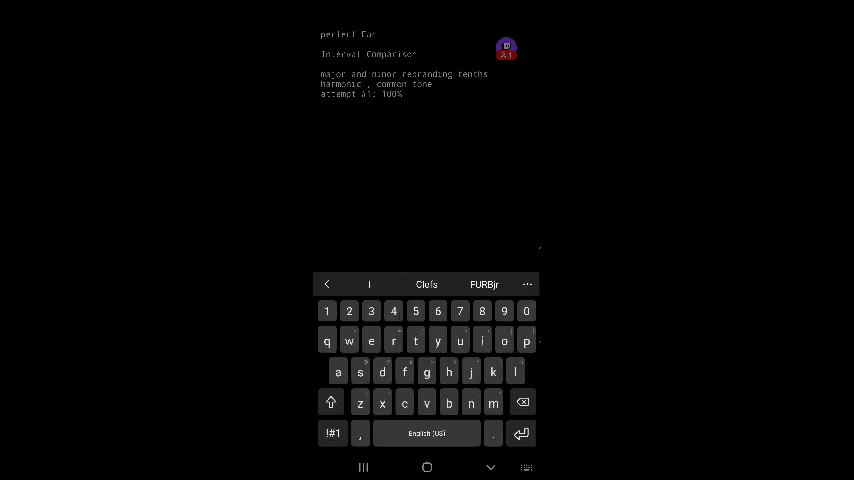
pyautogui.click(363, 467)
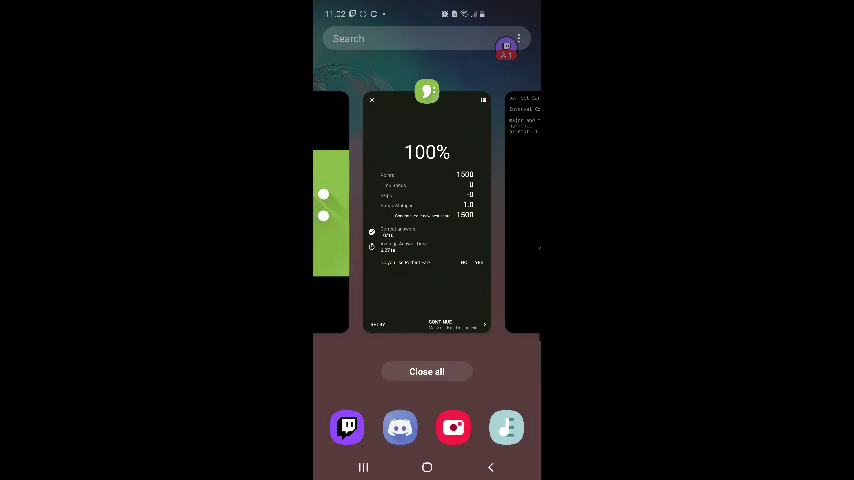
# Close Perfect Ear's results to see the 1500-point tenths high scores.
pyautogui.click(427, 210)
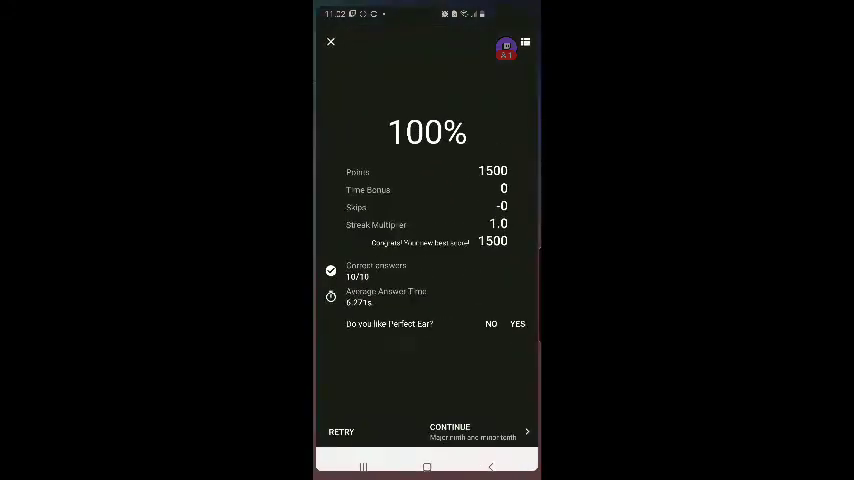
pyautogui.click(328, 38)
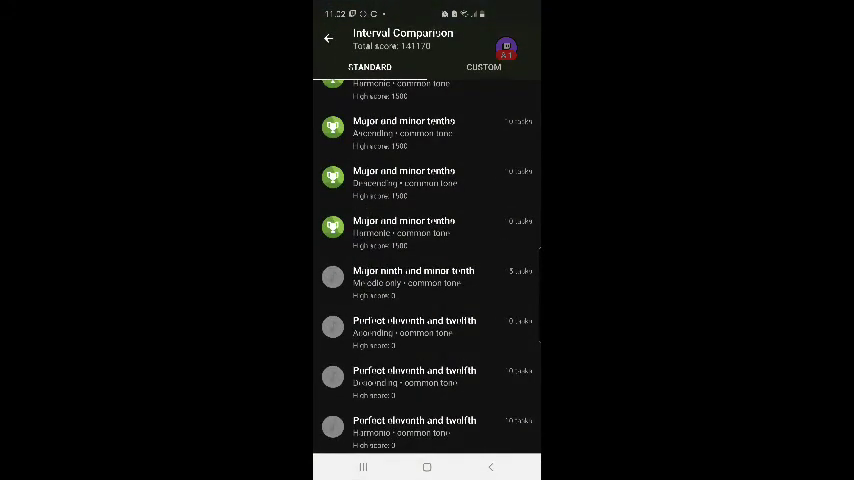
pyautogui.scroll(-1, 427, 260)
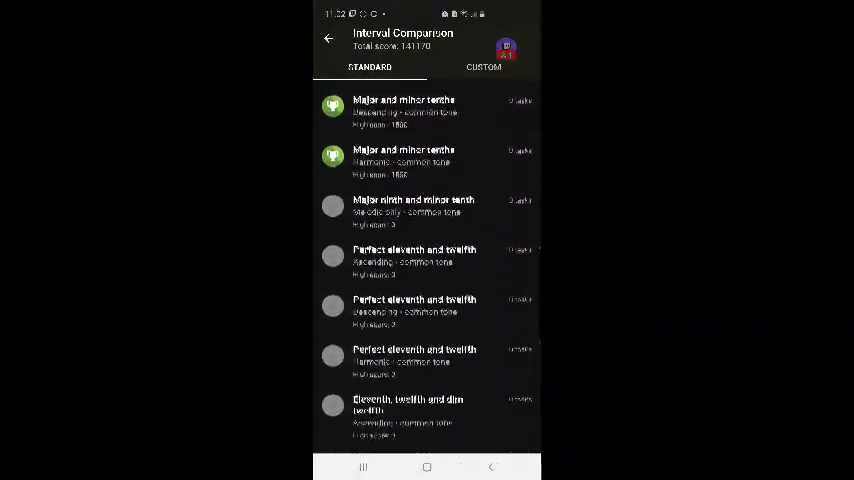
pyautogui.scroll(5, 427, 260)
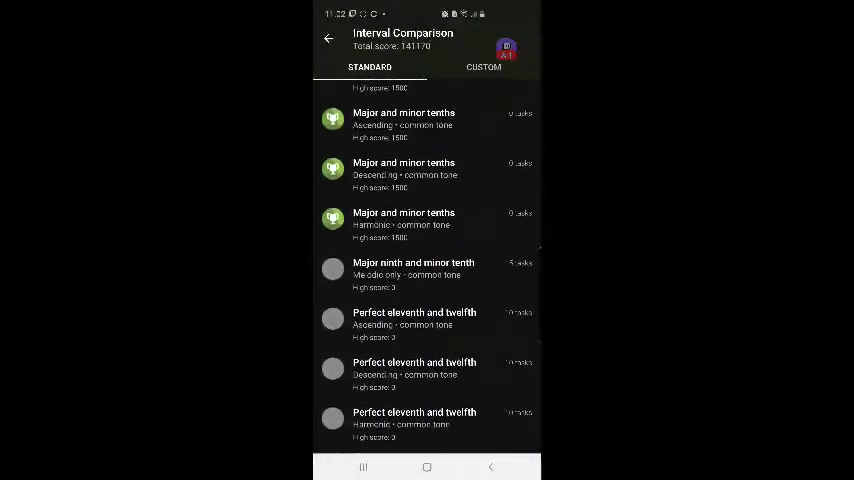
pyautogui.click(506, 47)
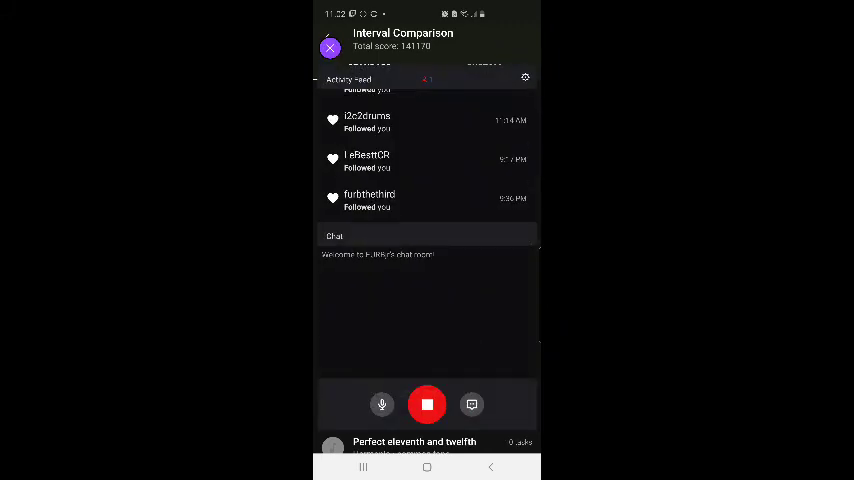
# Send 'hi' in the Twitch chat and open the three-viewer chat list.
pyautogui.click(427, 300)
pyautogui.write('hi')
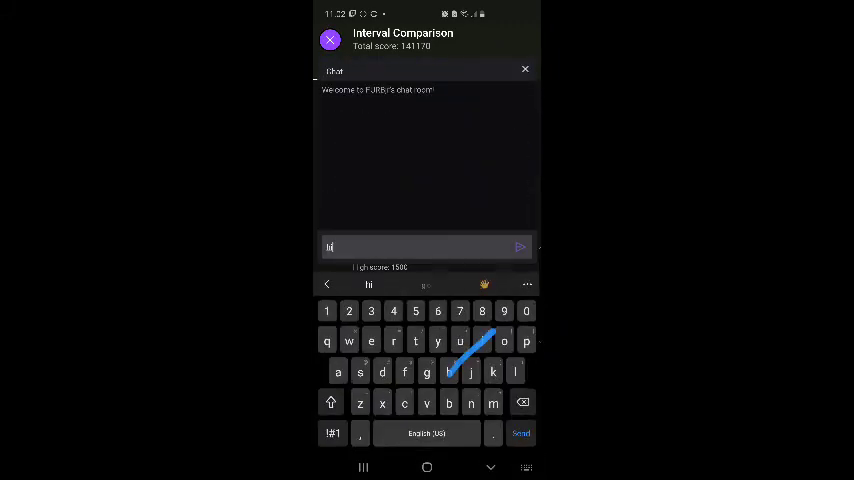
pyautogui.click(520, 247)
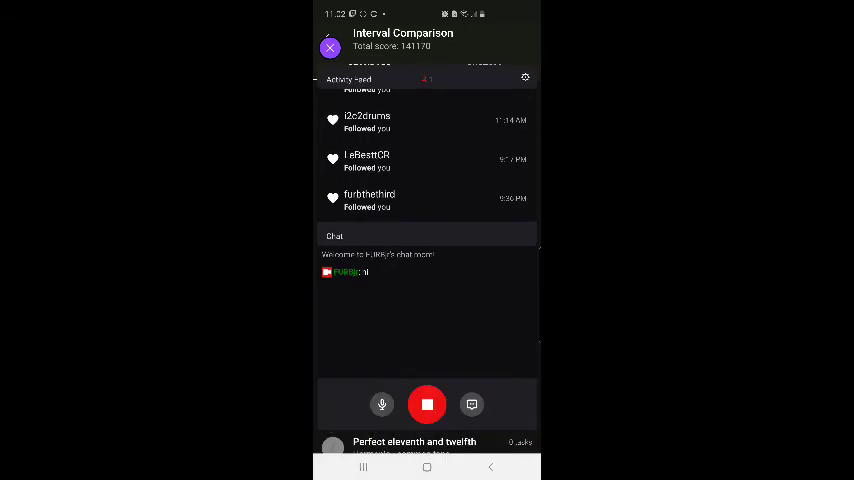
pyautogui.click(471, 404)
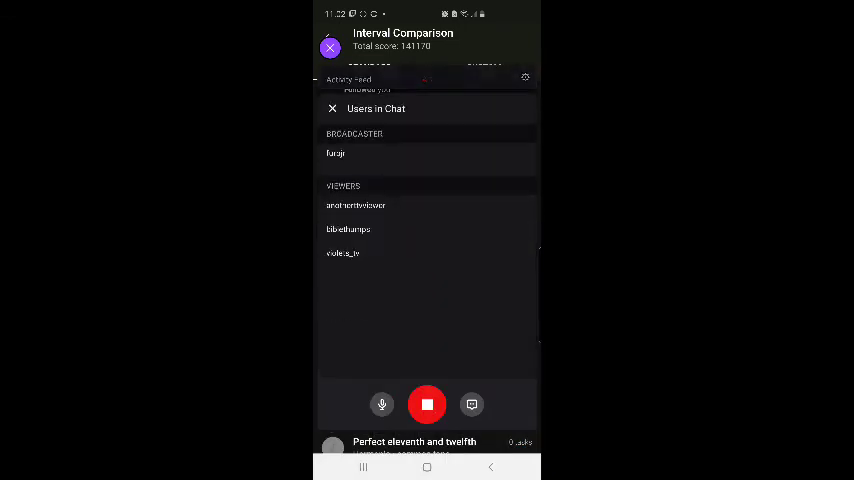